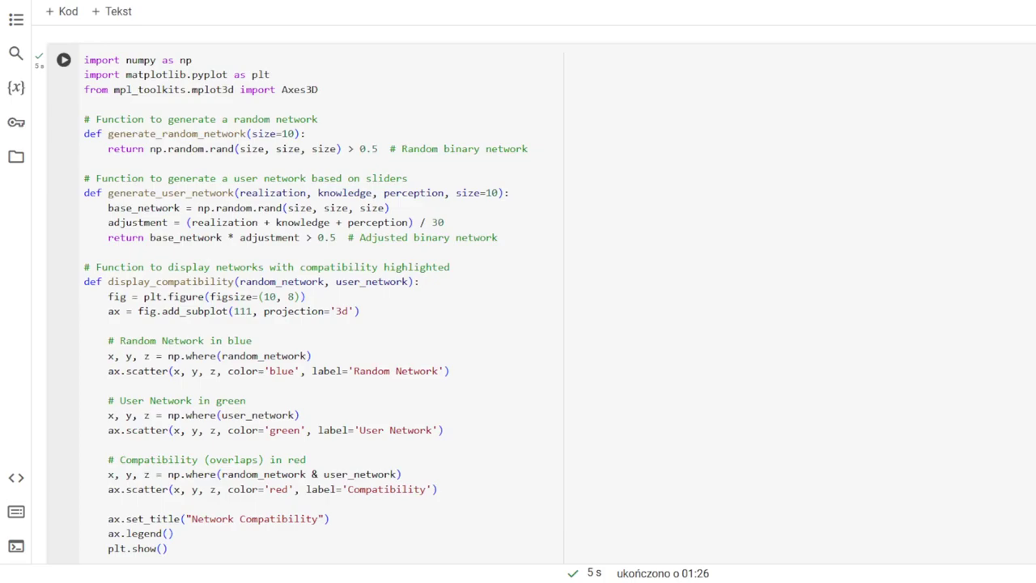
# Run the text-prompt compatibility cell and answer its prompts with Realization 4, Knowledge 6, Perception 10 and Magick 9.
pyautogui.scroll(-2, 317, 391)
pyautogui.scroll(-1, 318, 391)
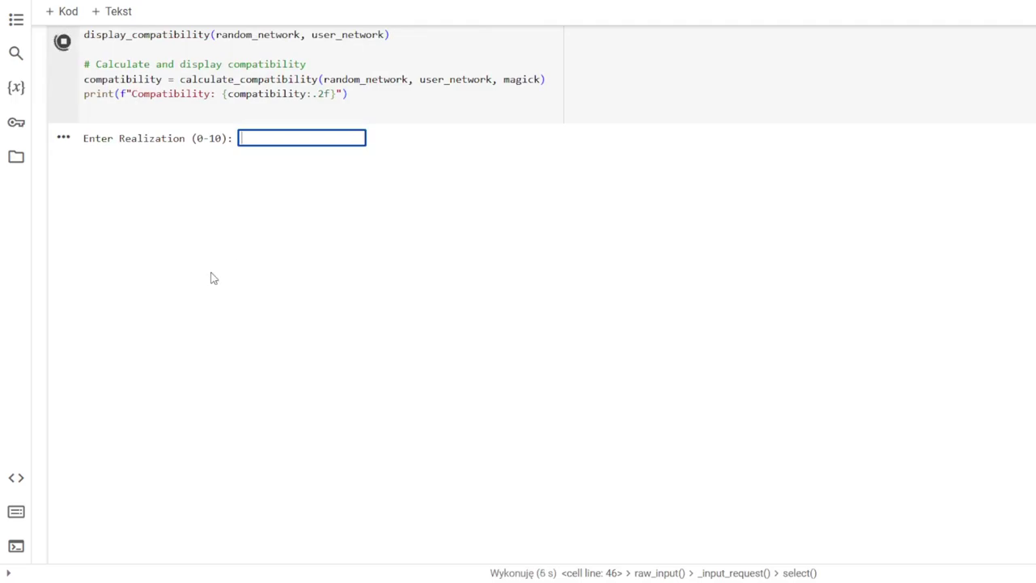
pyautogui.scroll(1, 243, 268)
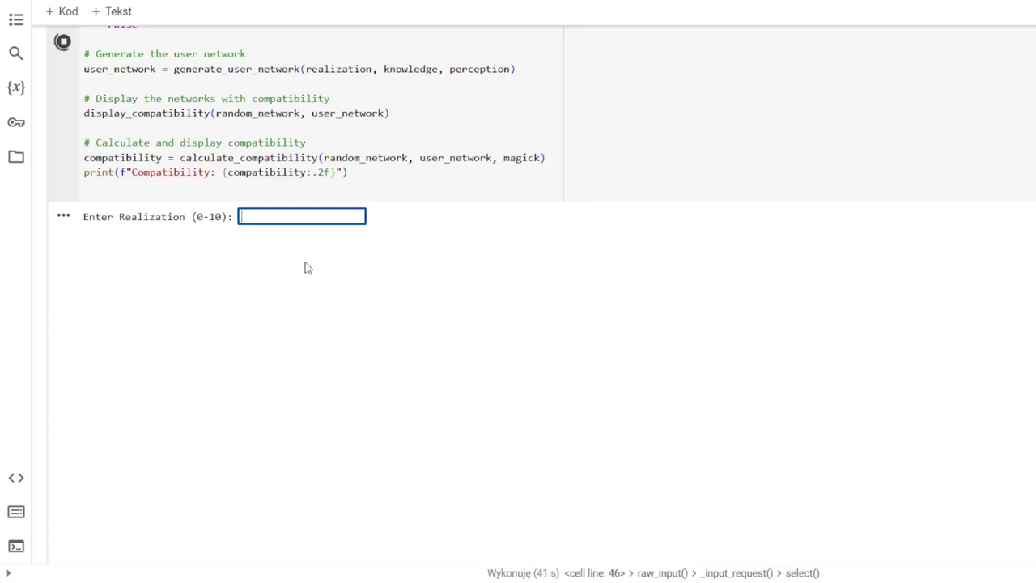
pyautogui.write('4')
pyautogui.press('Return')
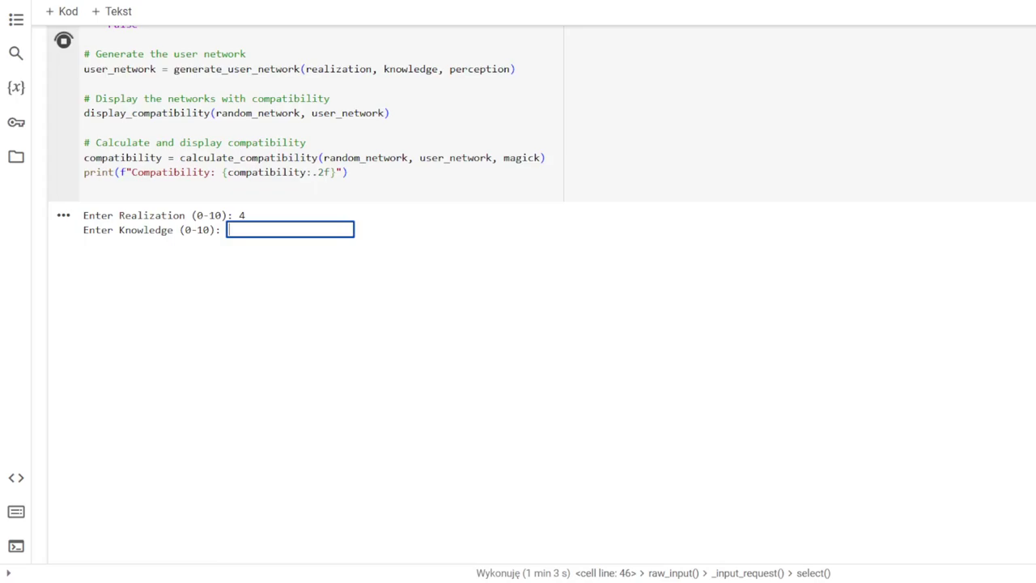
pyautogui.write('6')
pyautogui.press('Return')
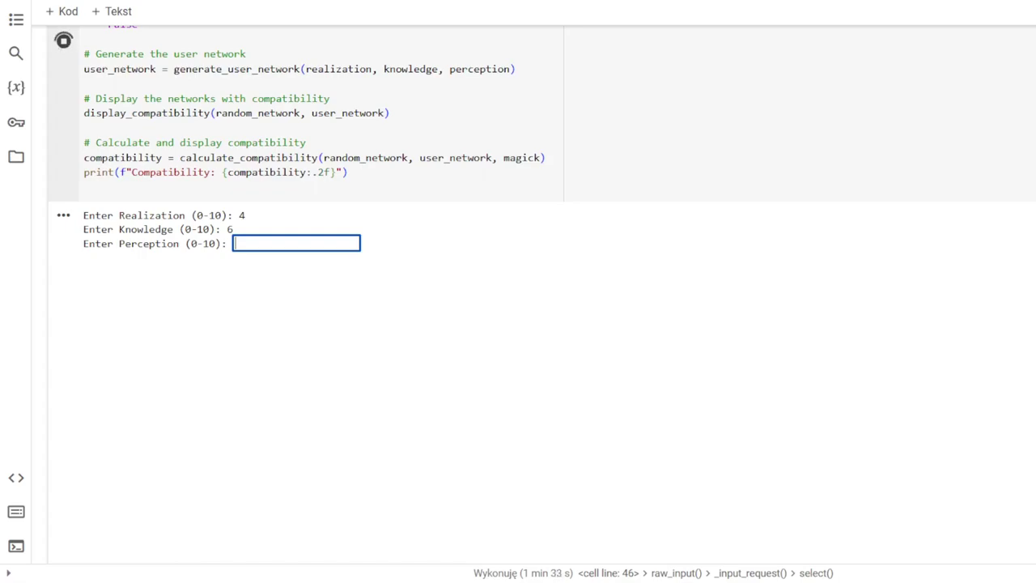
pyautogui.write('10')
pyautogui.press('Return')
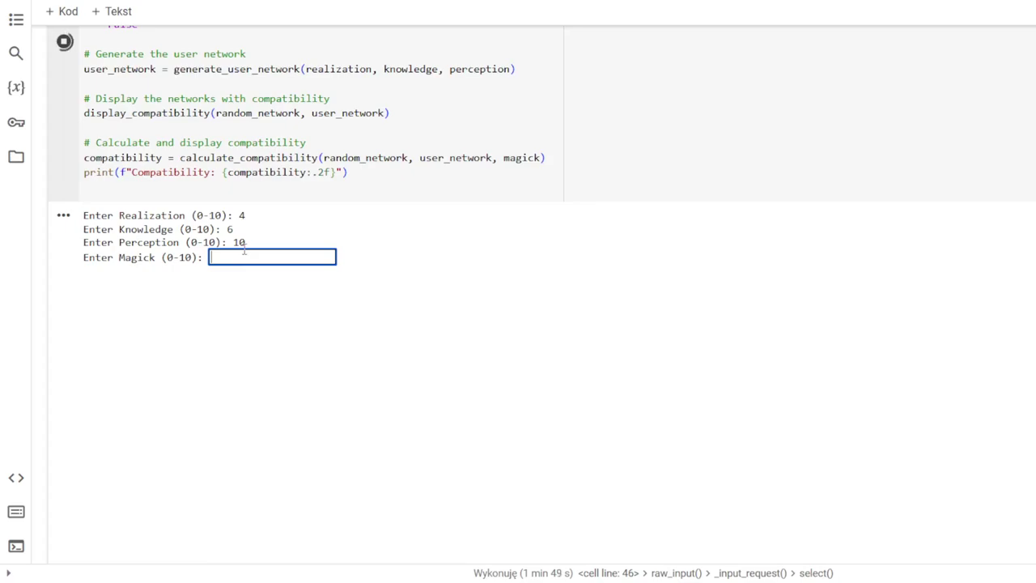
pyautogui.write('9')
pyautogui.press('Return')
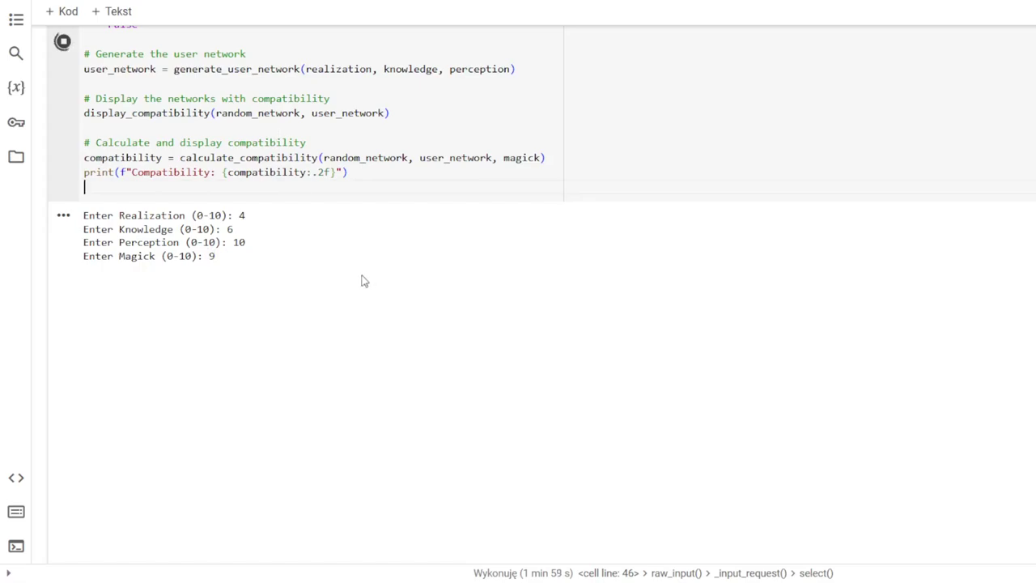
# Examine the generated 3D Network Compatibility plot and the compatibility score printed beneath it.
pyautogui.scroll(-2, 348, 276)
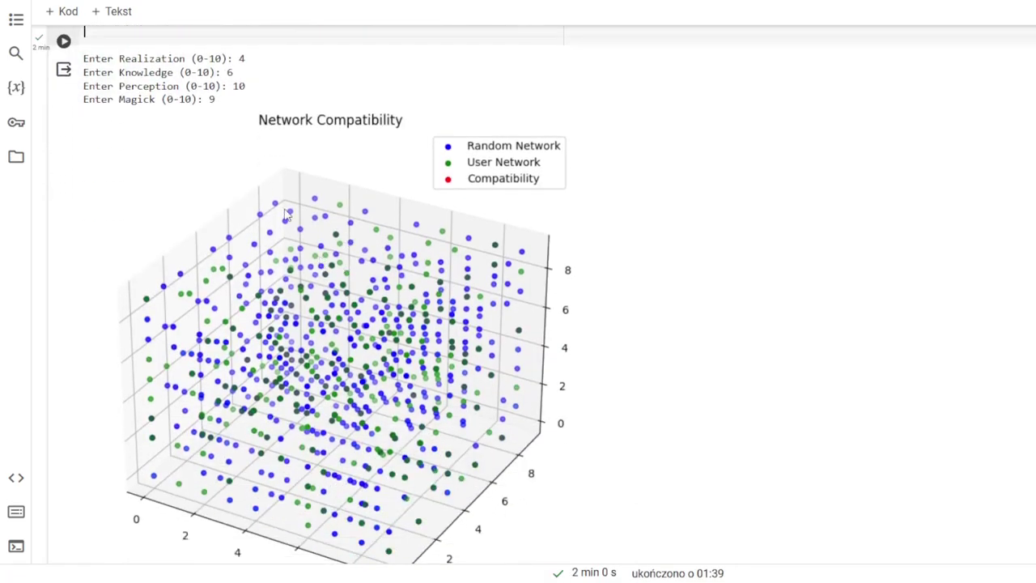
pyautogui.scroll(1, 230, 212)
pyautogui.scroll(-3, 231, 212)
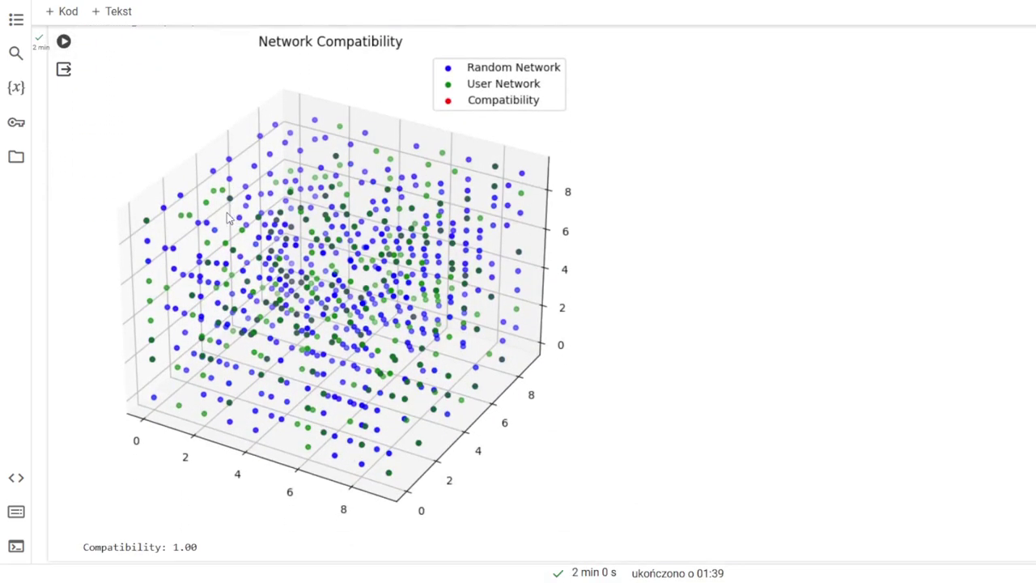
pyautogui.scroll(2, 229, 219)
pyautogui.scroll(1, 229, 217)
pyautogui.scroll(1, 134, 175)
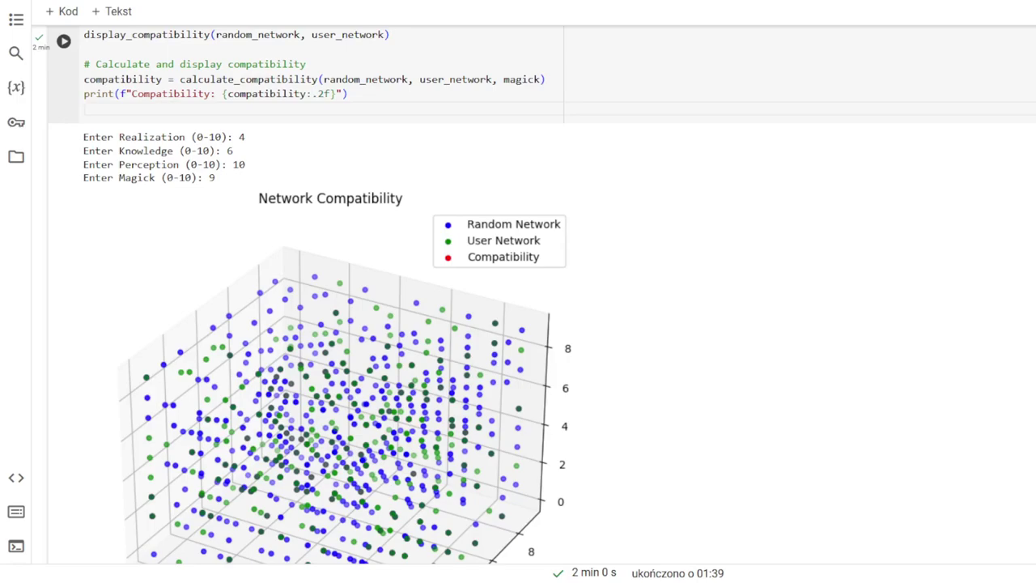
# Open the notebook that installs ipywidgets and run its slider-based network compatibility cell.
pyautogui.click(65, 0)
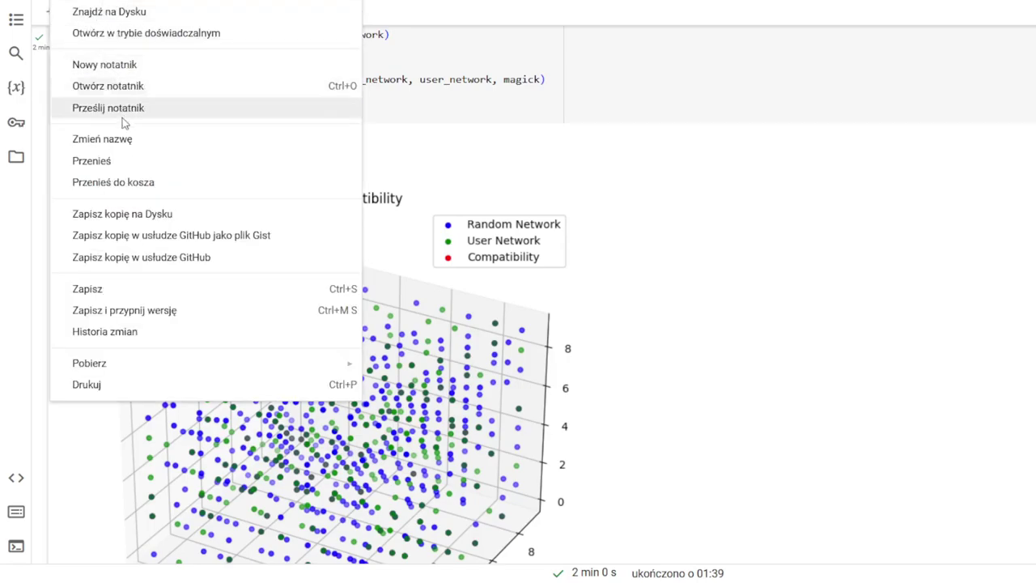
pyautogui.click(134, 86)
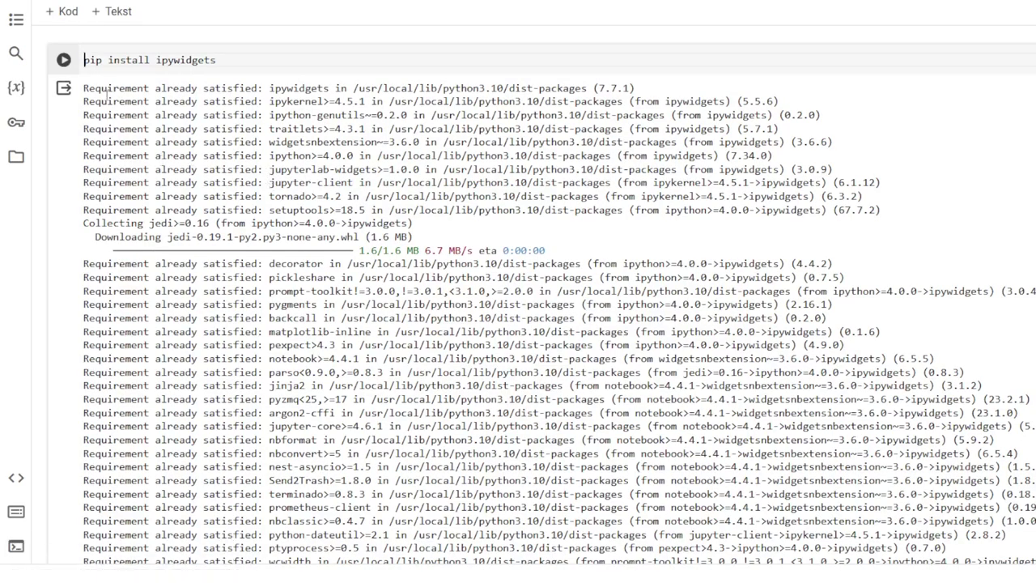
pyautogui.scroll(-10, 106, 121)
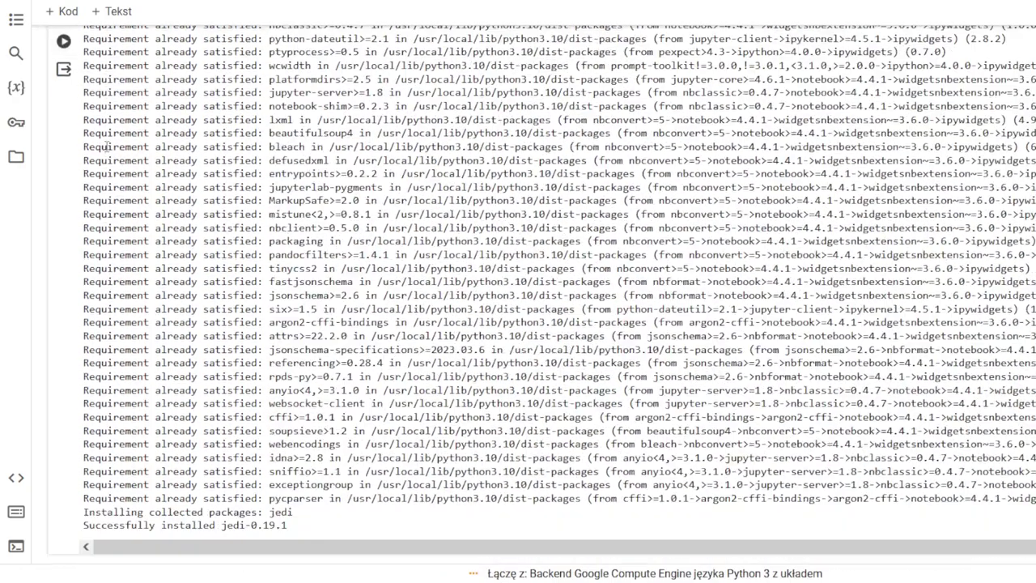
pyautogui.scroll(-4, 106, 145)
pyautogui.click(64, 265)
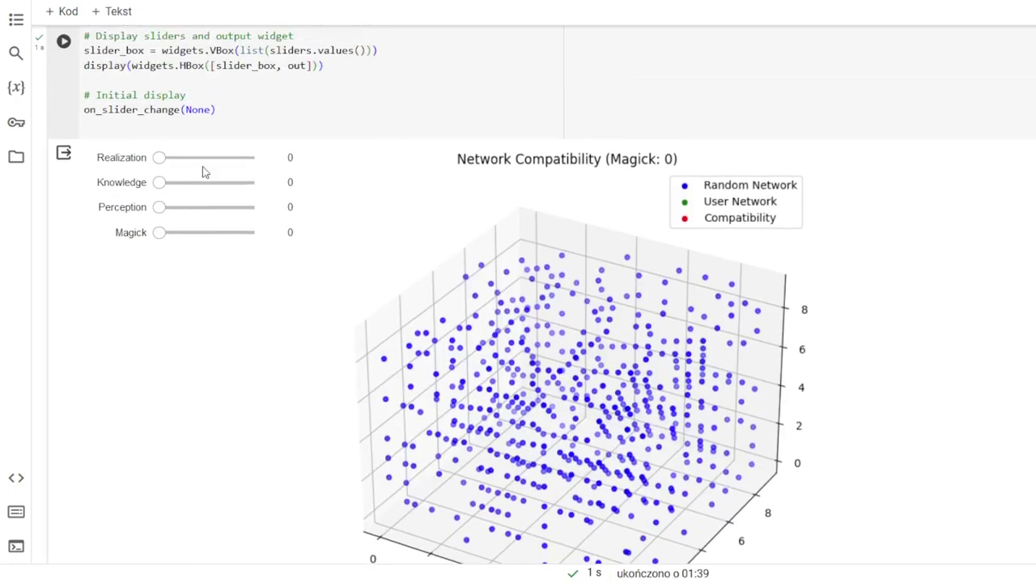
# Set the plot sliders to Realization 7, Knowledge 6, Perception 6 and Magick 7.
pyautogui.click(225, 158)
pyautogui.click(217, 183)
pyautogui.click(216, 209)
pyautogui.click(225, 233)
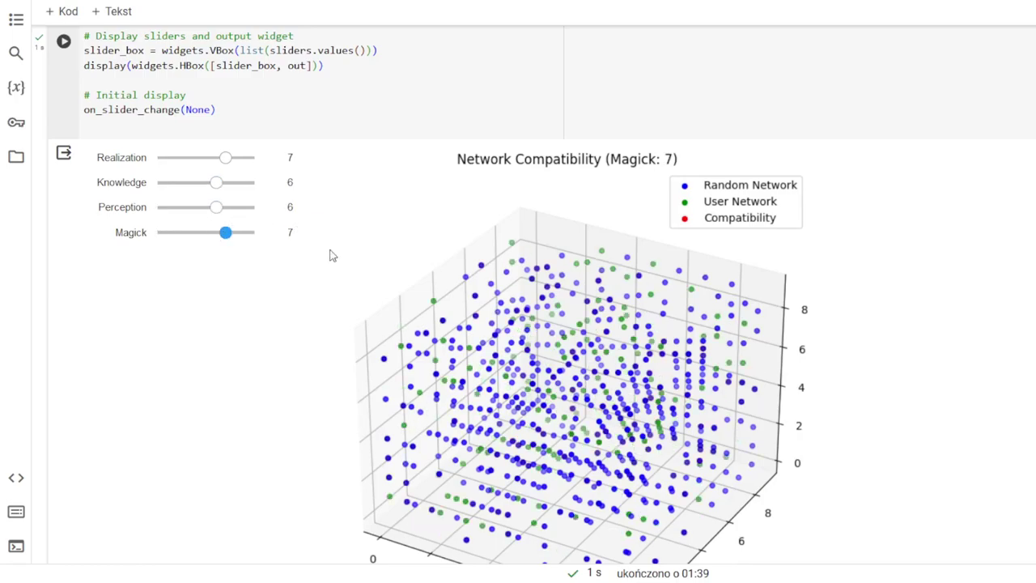
# Lower the Perception slider to 1, raise Magick to 8, and raise Perception to 8 to compare the plots.
pyautogui.scroll(-1, 434, 244)
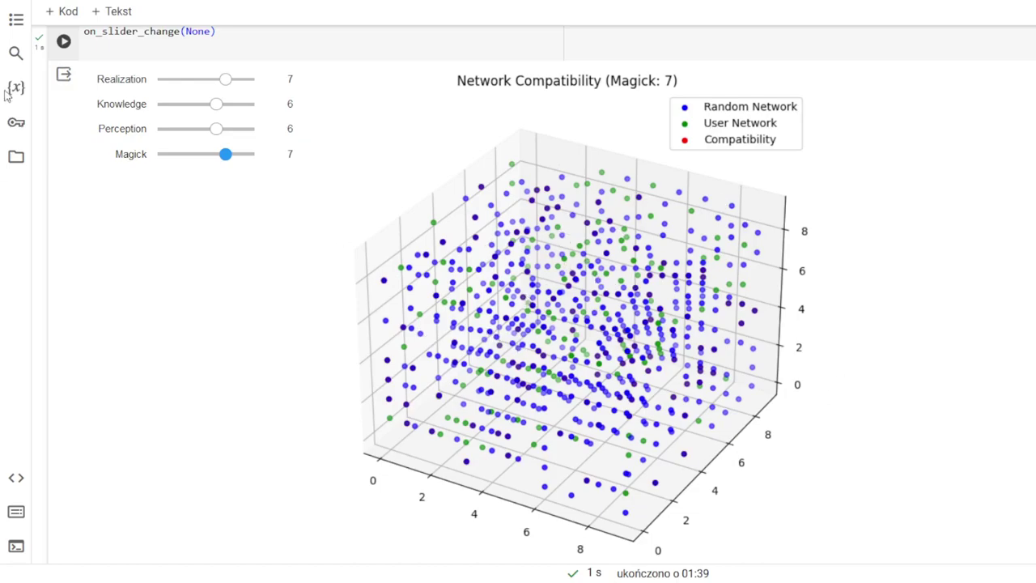
pyautogui.click(182, 134)
pyautogui.moveTo(214, 137); pyautogui.dragTo(170, 134)
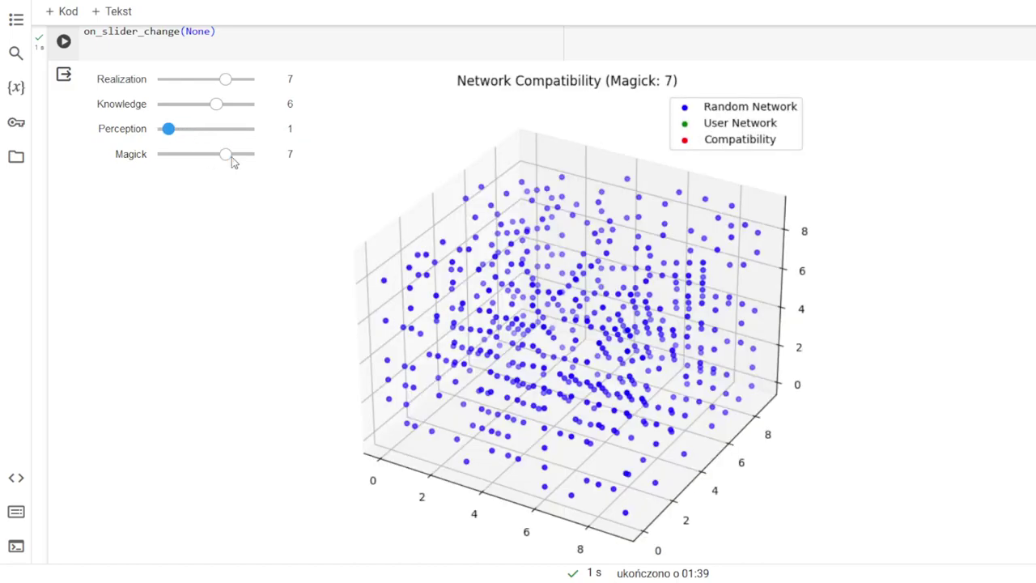
pyautogui.moveTo(231, 161); pyautogui.dragTo(239, 159)
pyautogui.click(235, 130)
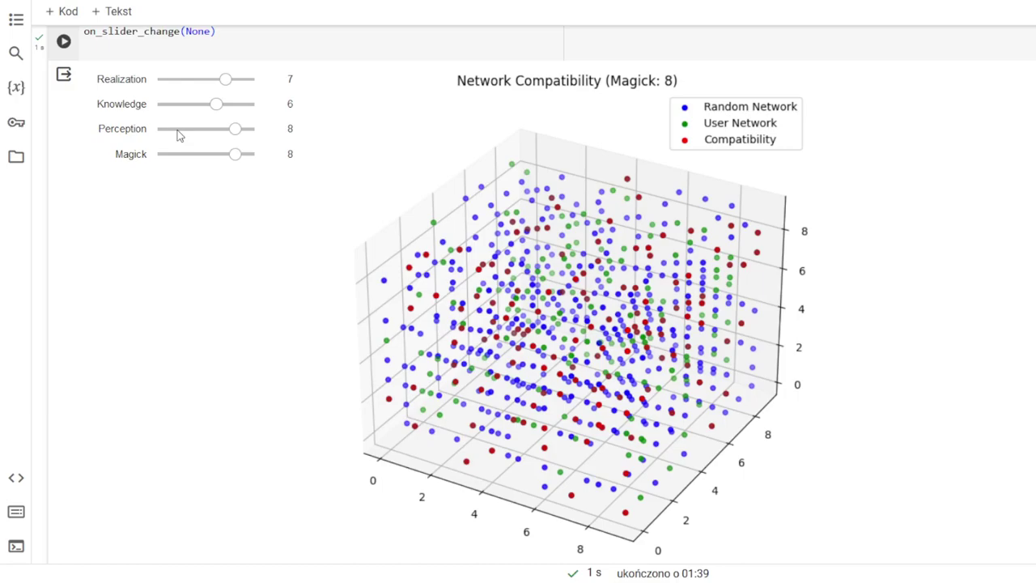
# Change the sliders to Perception 2, Realization 4, Knowledge 8 and Magick 3.
pyautogui.click(179, 130)
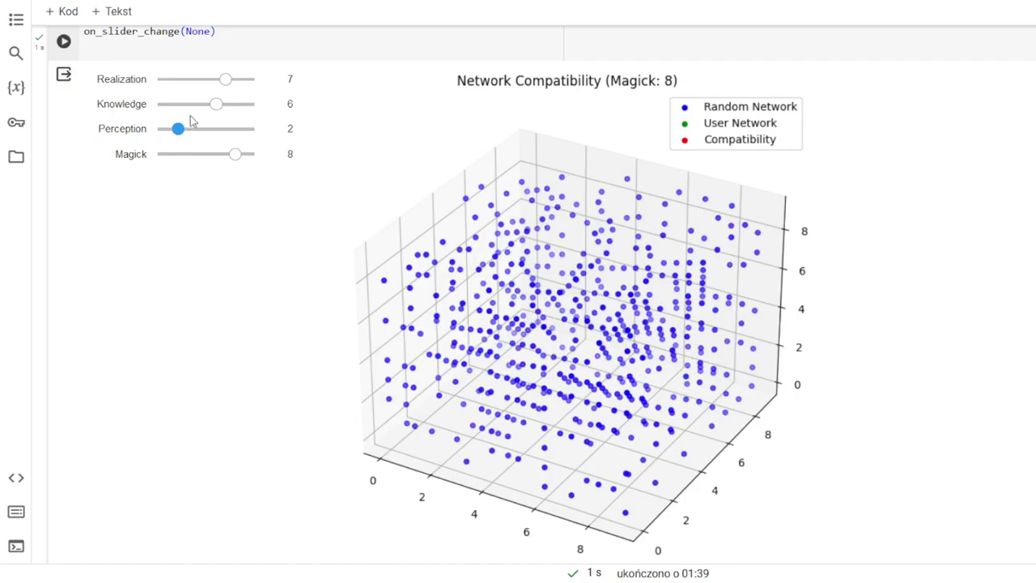
pyautogui.click(197, 80)
pyautogui.click(239, 105)
pyautogui.click(180, 161)
pyautogui.click(186, 157)
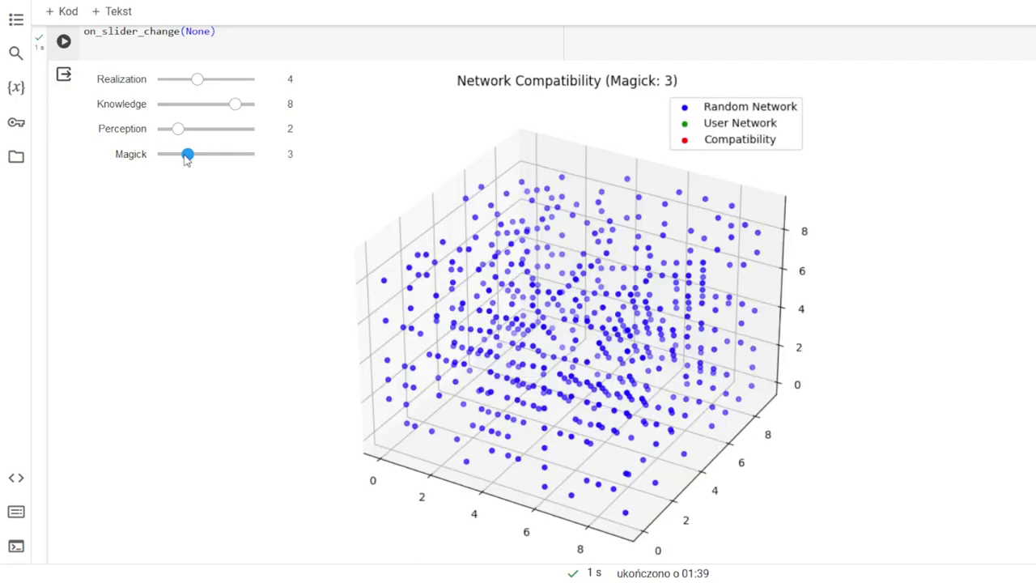
# Raise the sliders to Perception 7, Knowledge 10 and Realization 7.
pyautogui.click(225, 131)
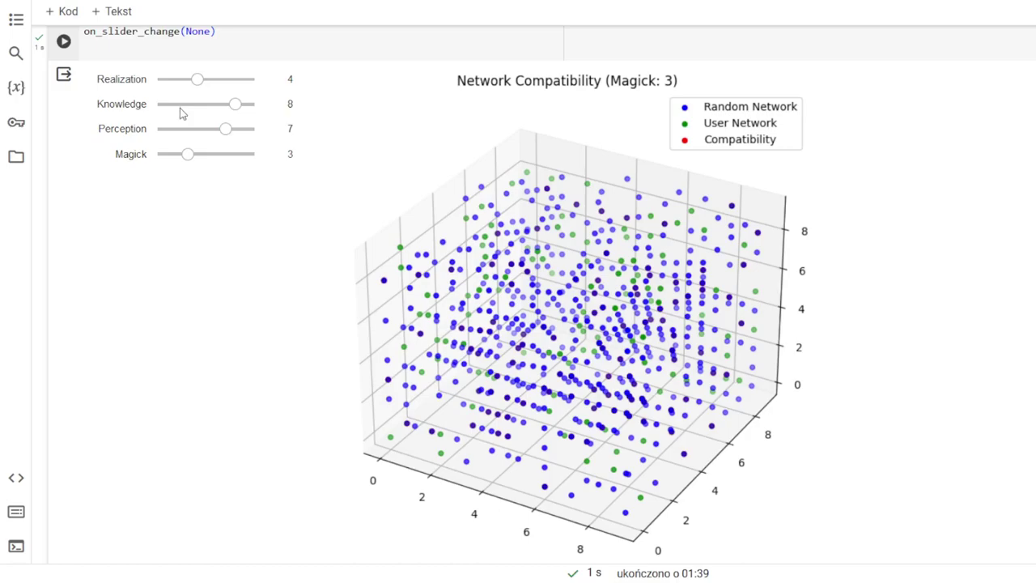
pyautogui.moveTo(234, 105); pyautogui.dragTo(256, 104)
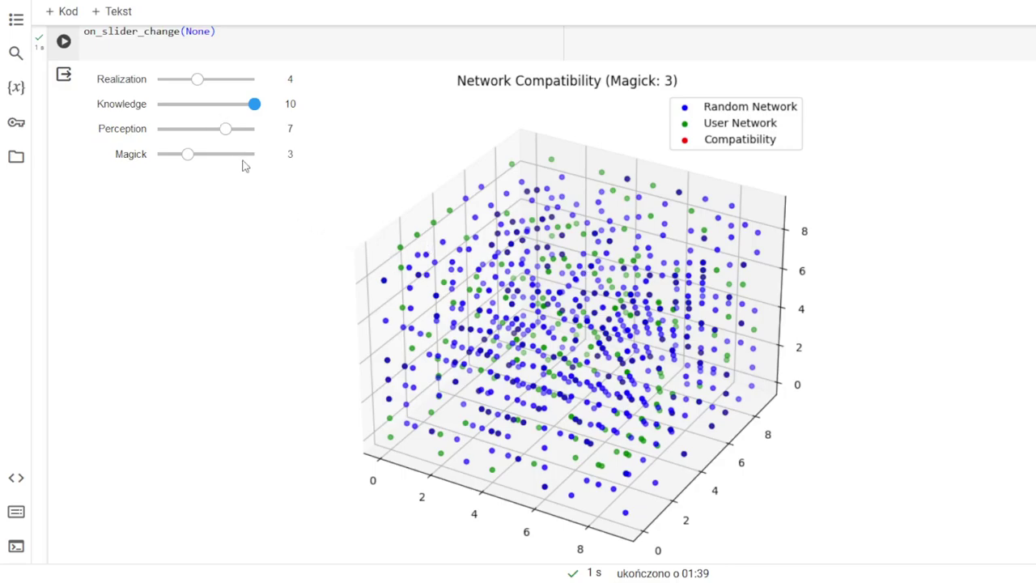
pyautogui.click(227, 80)
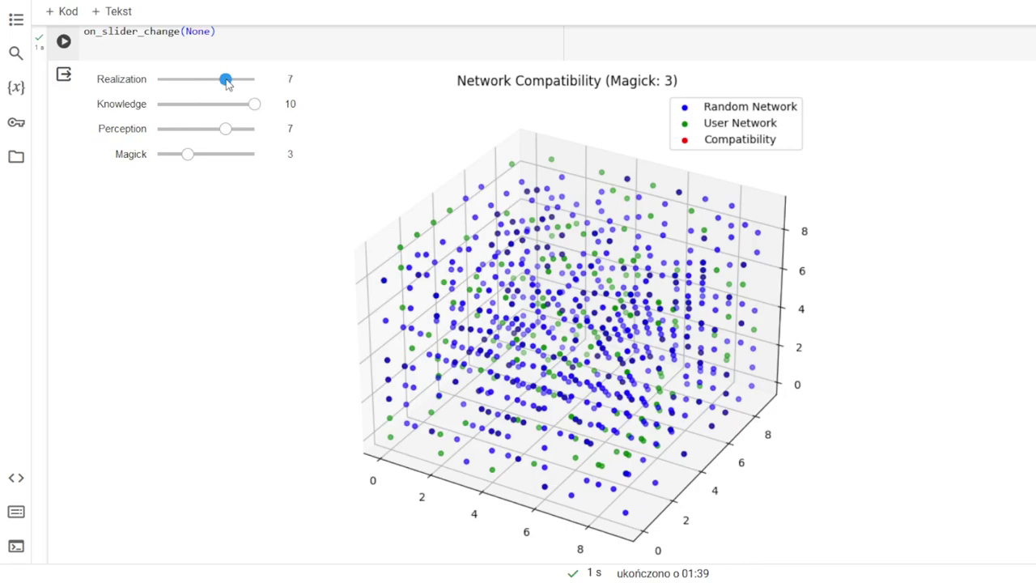
# Set Perception to 3 and Magick to 7, and inspect the updated 3D network plot.
pyautogui.click(187, 129)
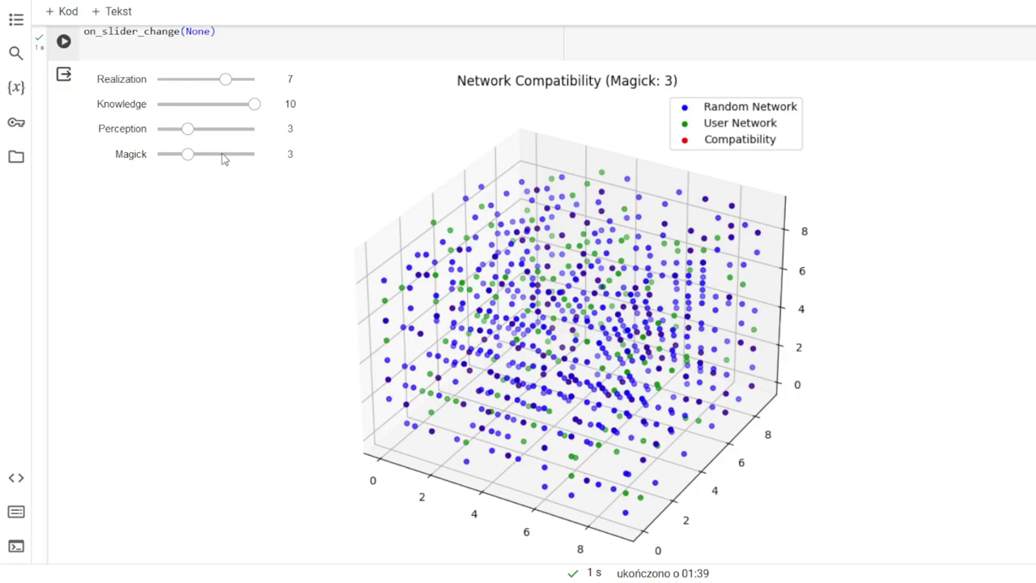
pyautogui.click(225, 155)
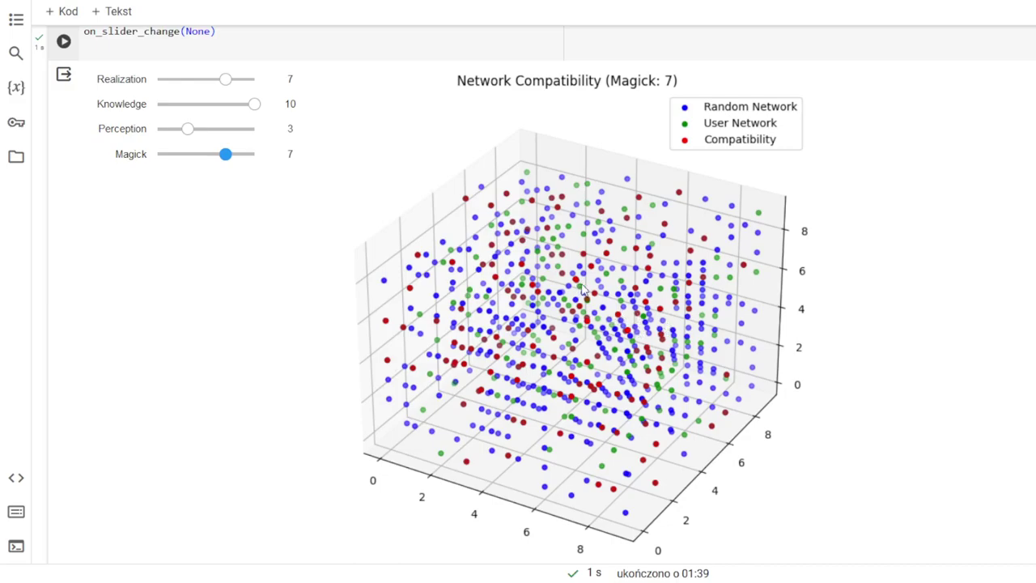
pyautogui.scroll(-3, 622, 314)
pyautogui.scroll(3, 582, 290)
pyautogui.scroll(1, 534, 266)
pyautogui.scroll(-1, 531, 265)
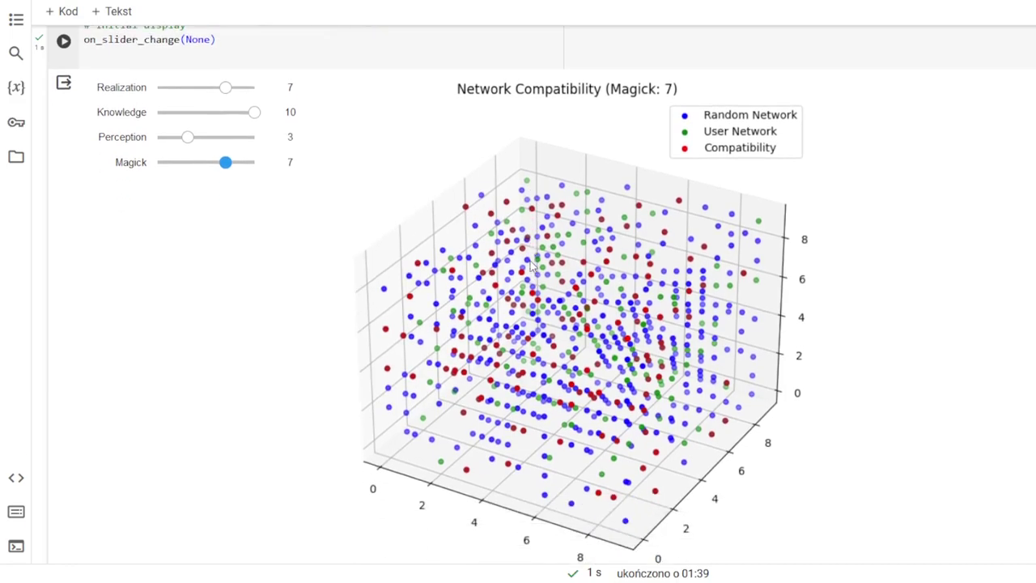